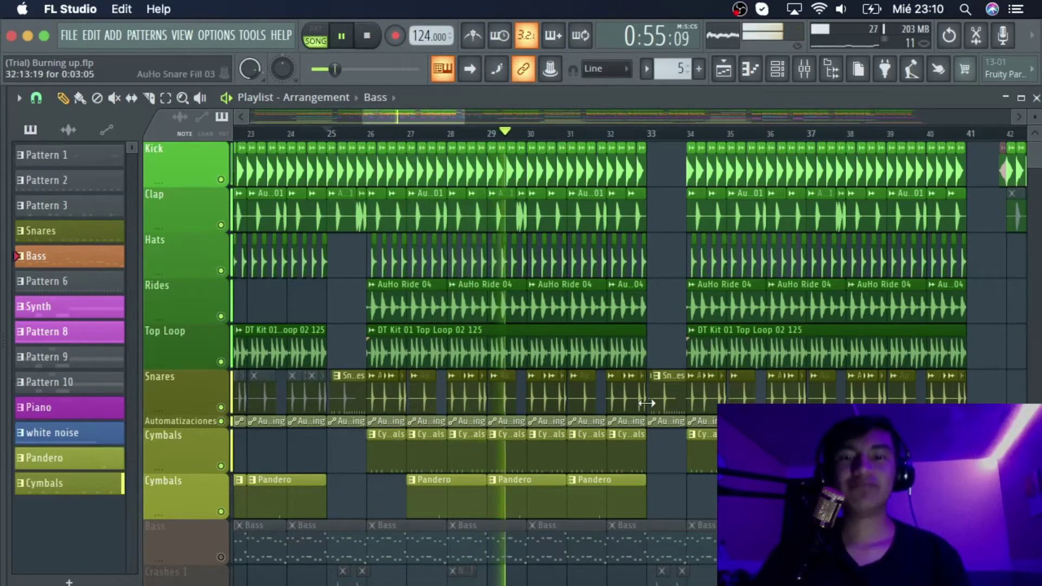
Step: Play the soloed percussion tracks from bar 73 and review them through the break at bar 97
scroll(645, 457, right, 10)
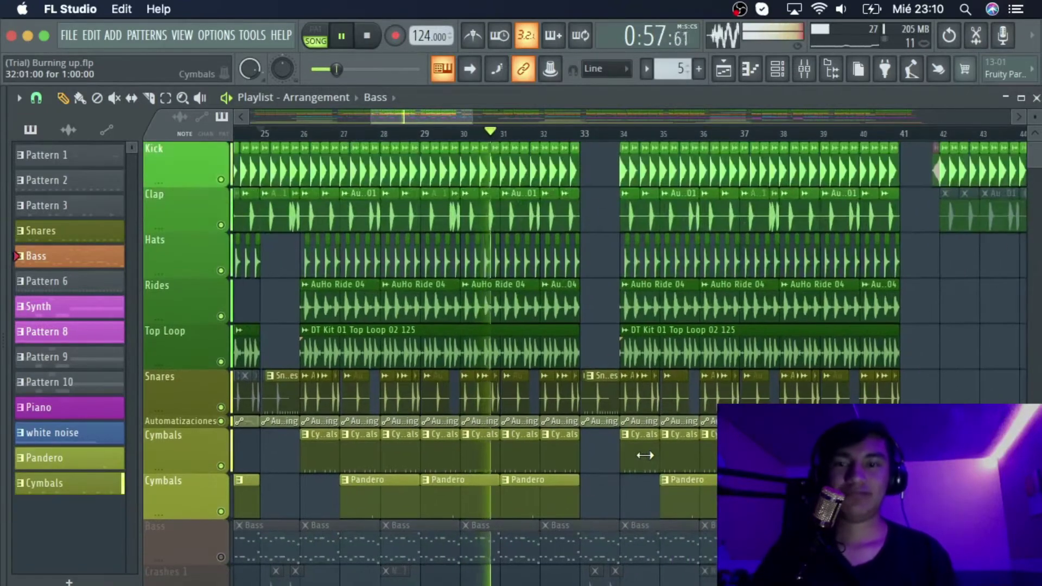
key(space)
click(586, 135)
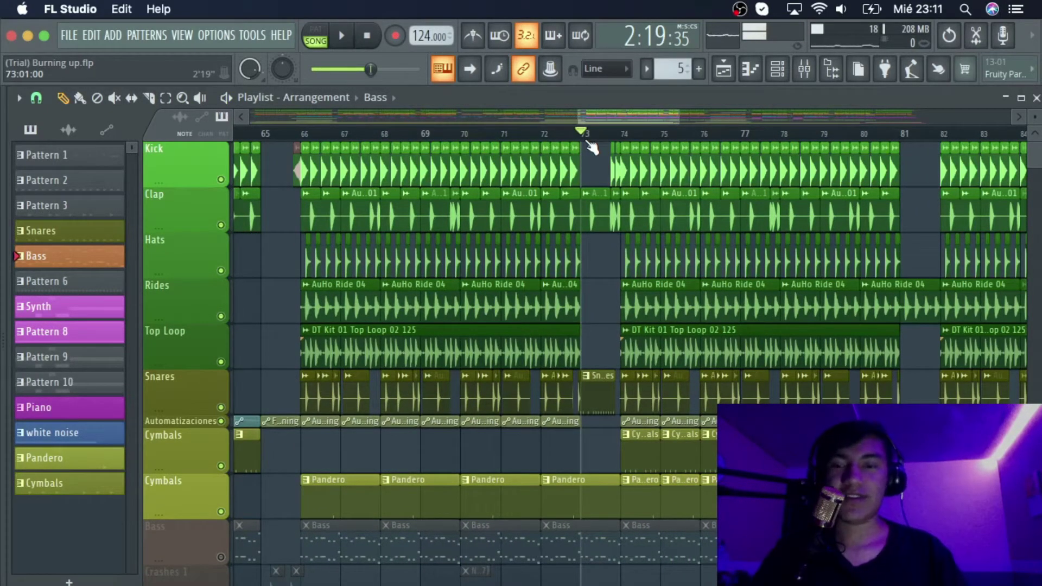
key(space)
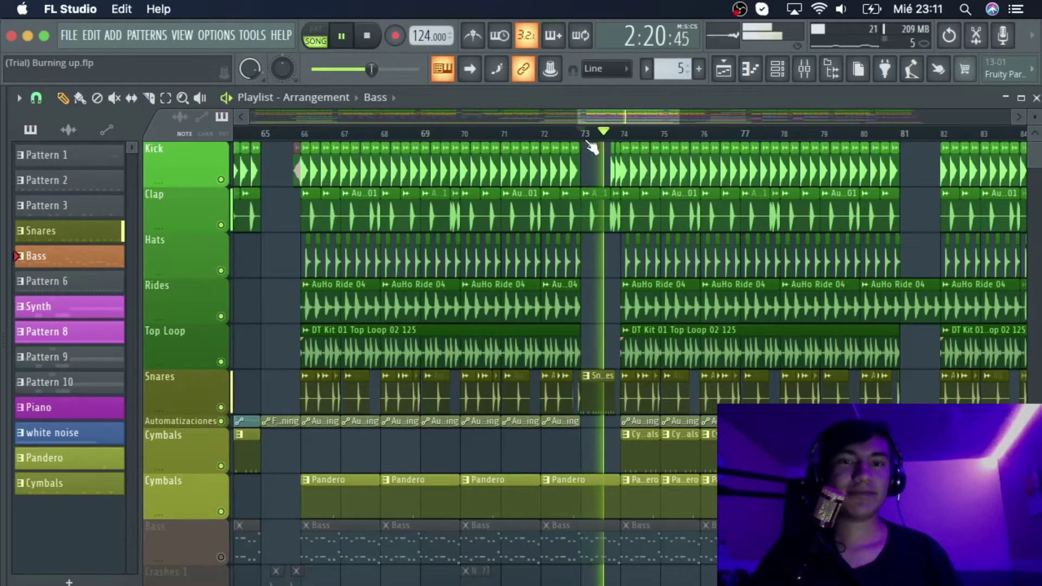
scroll(597, 163, right, 6)
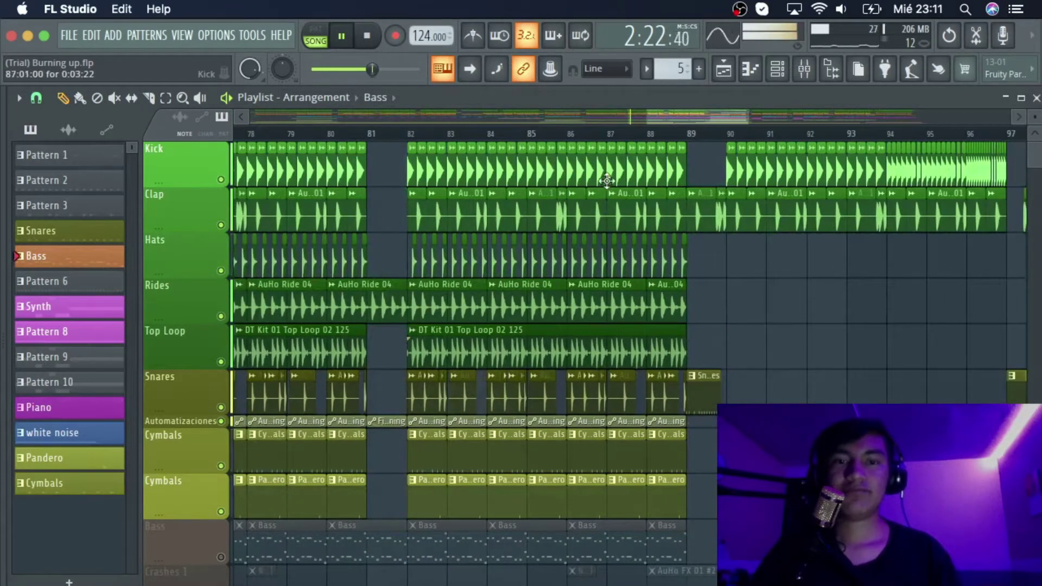
scroll(605, 181, right, 5)
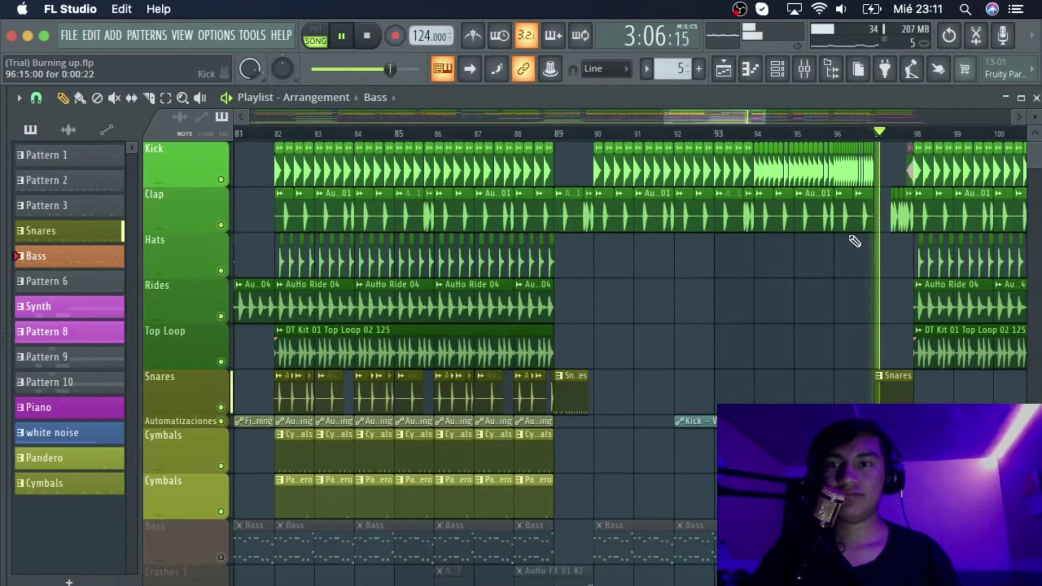
scroll(758, 360, right, 8)
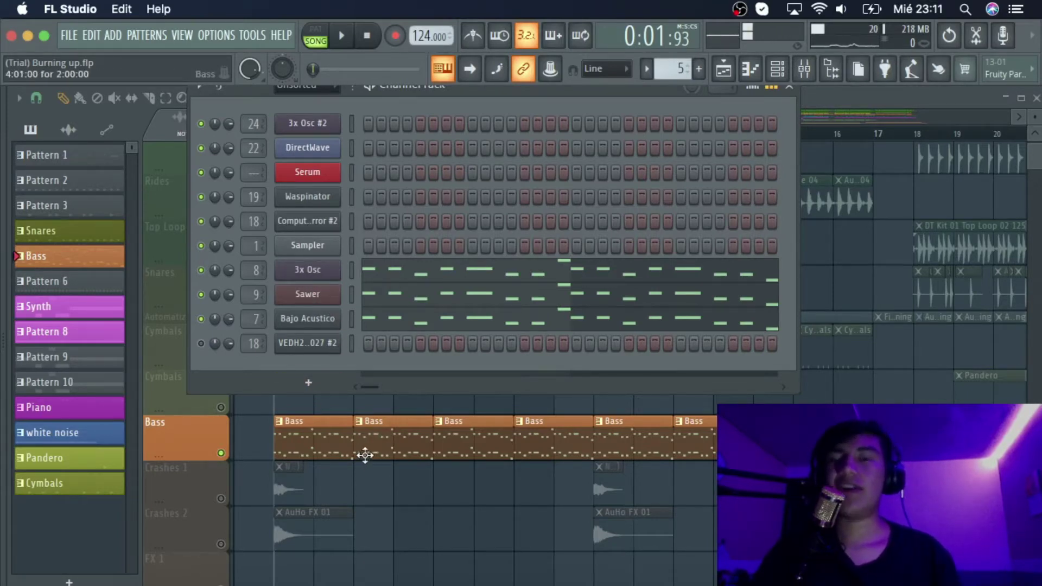
Step: Listen to the soloed Bass track from bar 2 of the arrangement
click(320, 455)
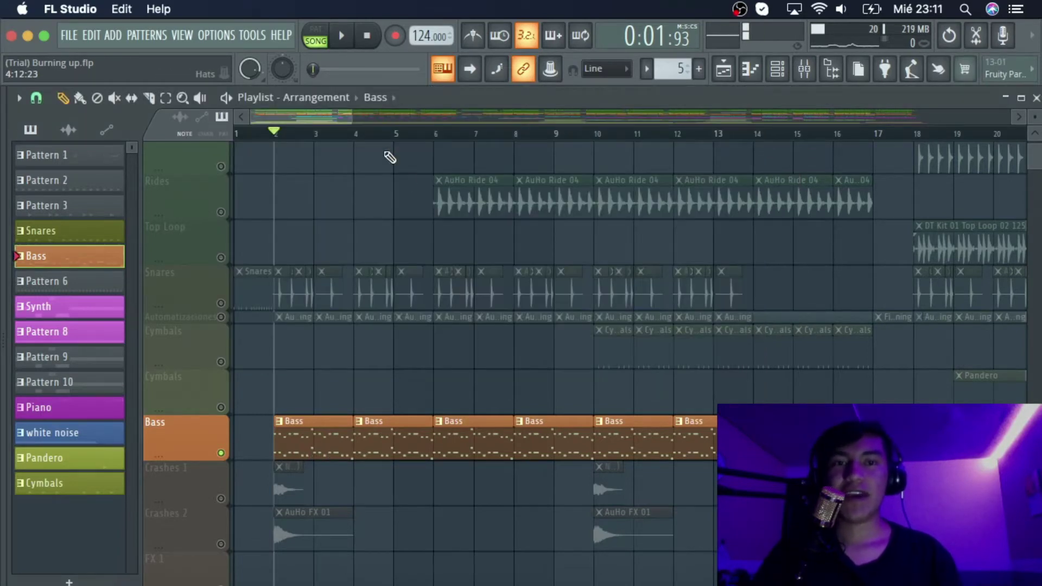
drag(346, 113, 315, 113)
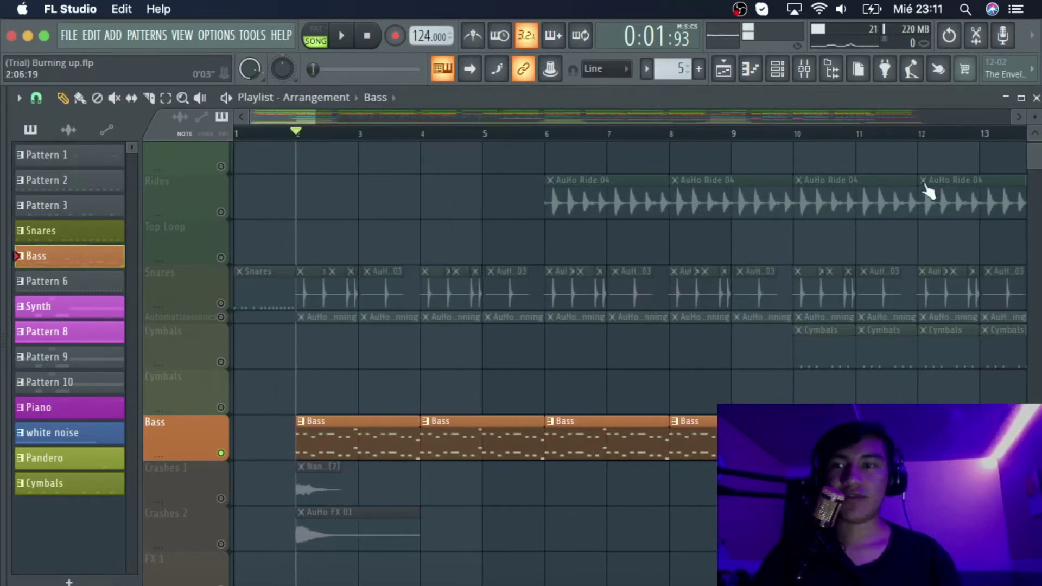
scroll(863, 291, down, 3)
key(space)
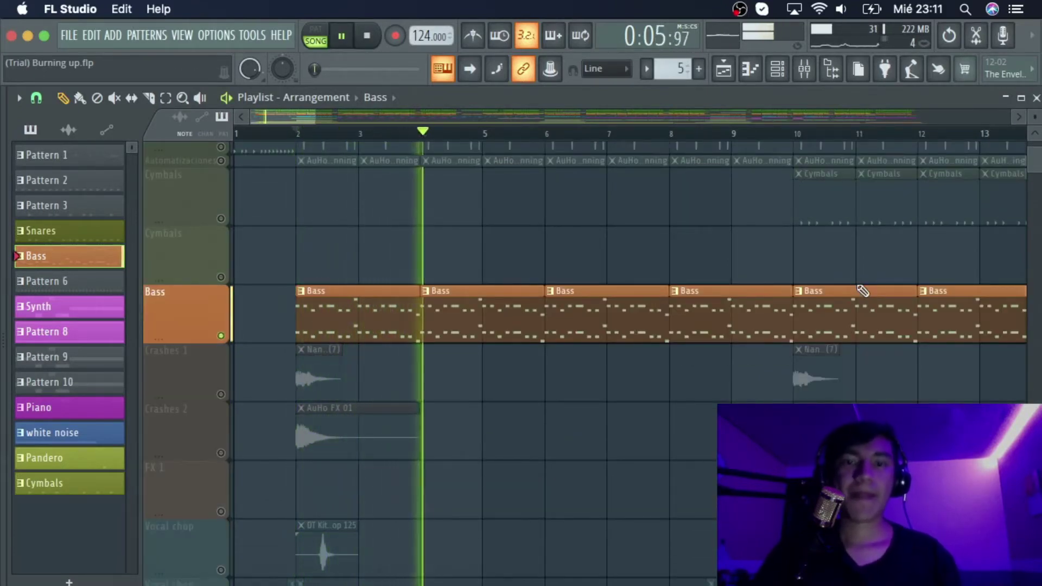
key(space)
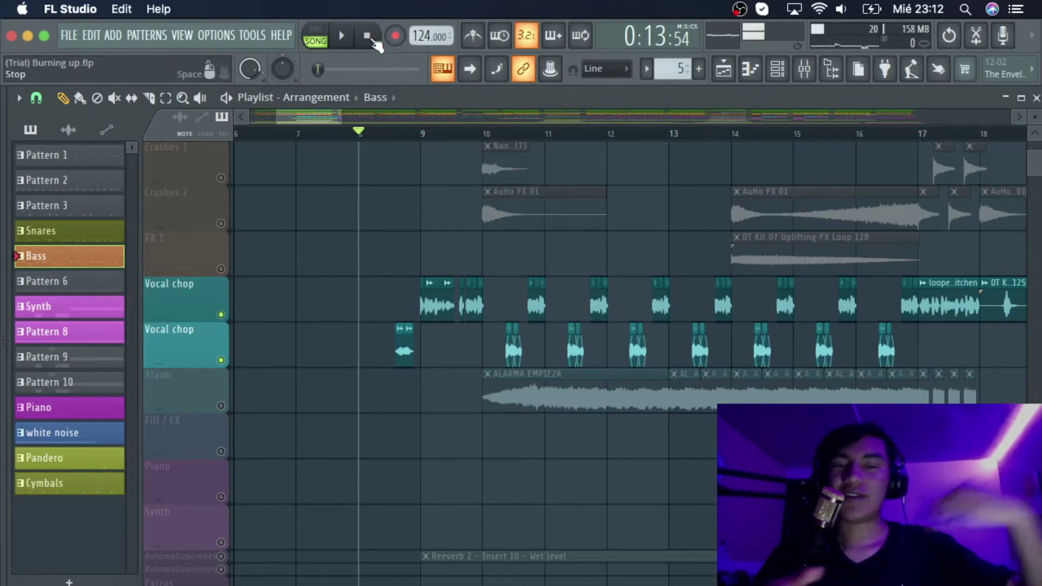
Step: Listen to the two soloed Vocal chop tracks from bar 8 and again from bar 16
key(space)
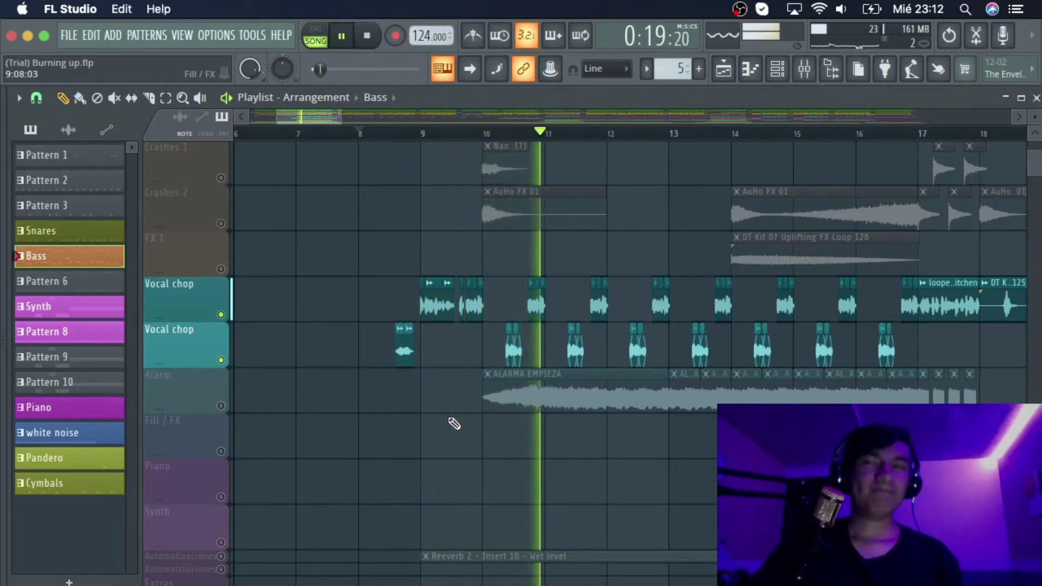
scroll(612, 494, right, 10)
scroll(612, 494, up, 2)
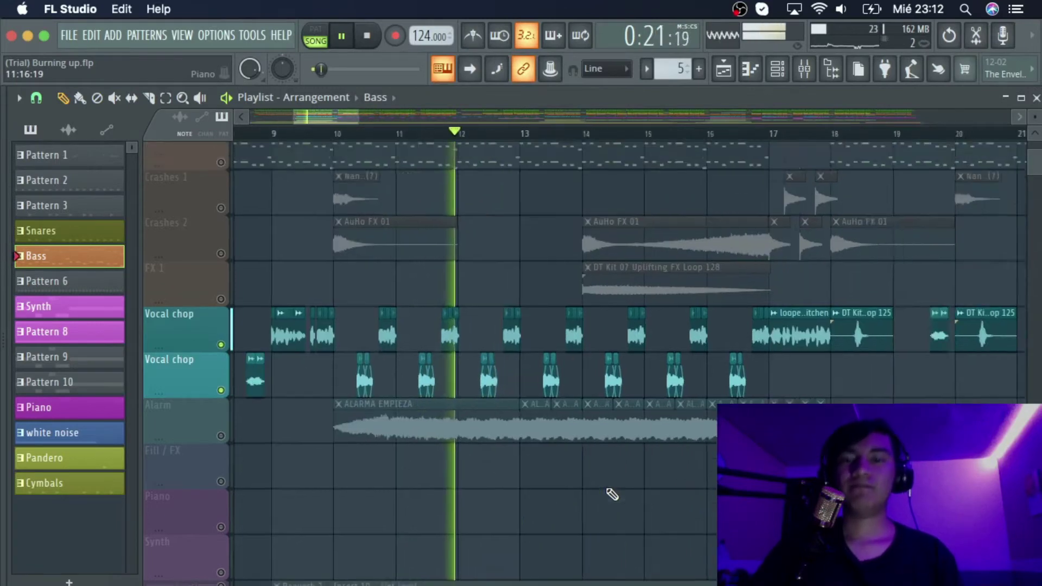
click(550, 137)
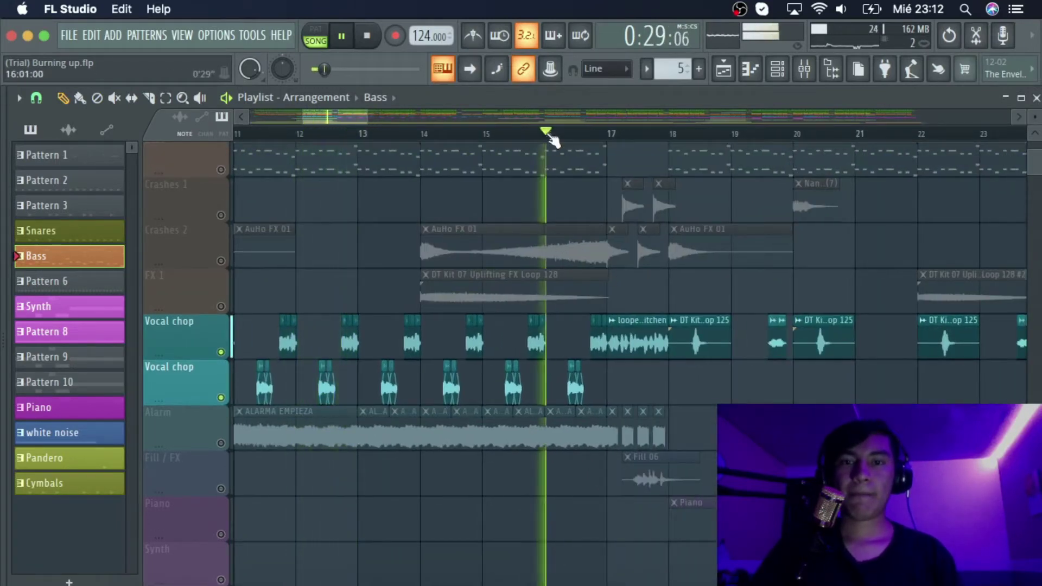
scroll(792, 402, right, 10)
scroll(796, 403, left, 3)
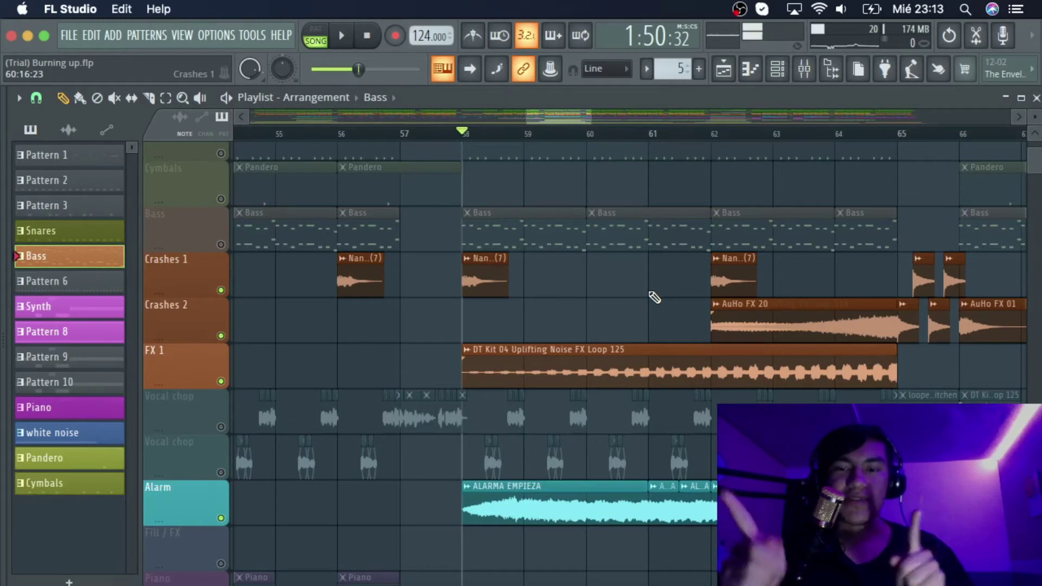
Step: Examine the Crashes 1, Crashes 2, FX 1 and Alarm tracks between bars 58 and 66 and play their transition
scroll(640, 342, down, 1)
scroll(639, 342, left, 2)
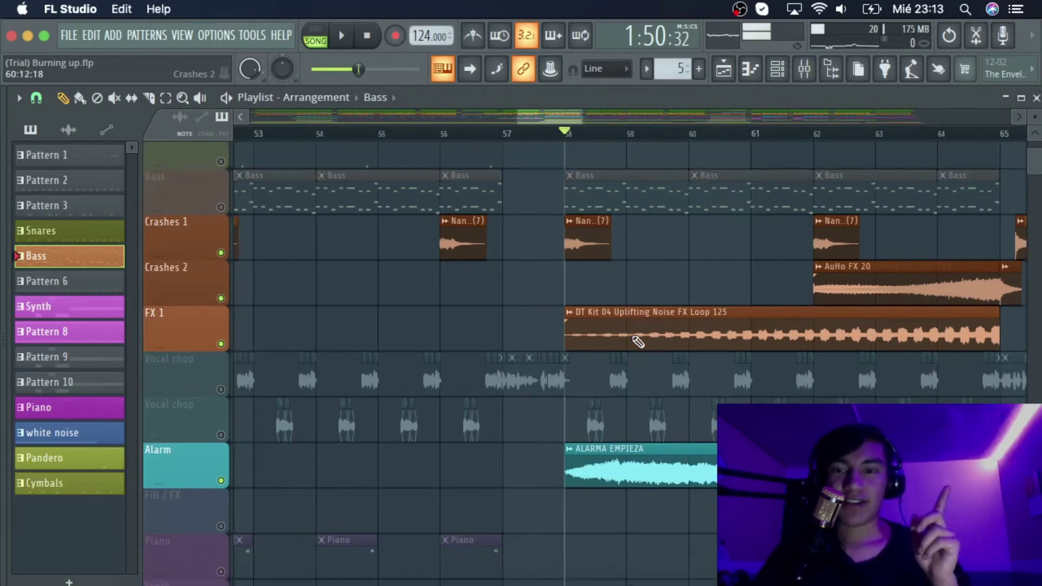
scroll(639, 341, right, 4)
scroll(638, 341, down, 2)
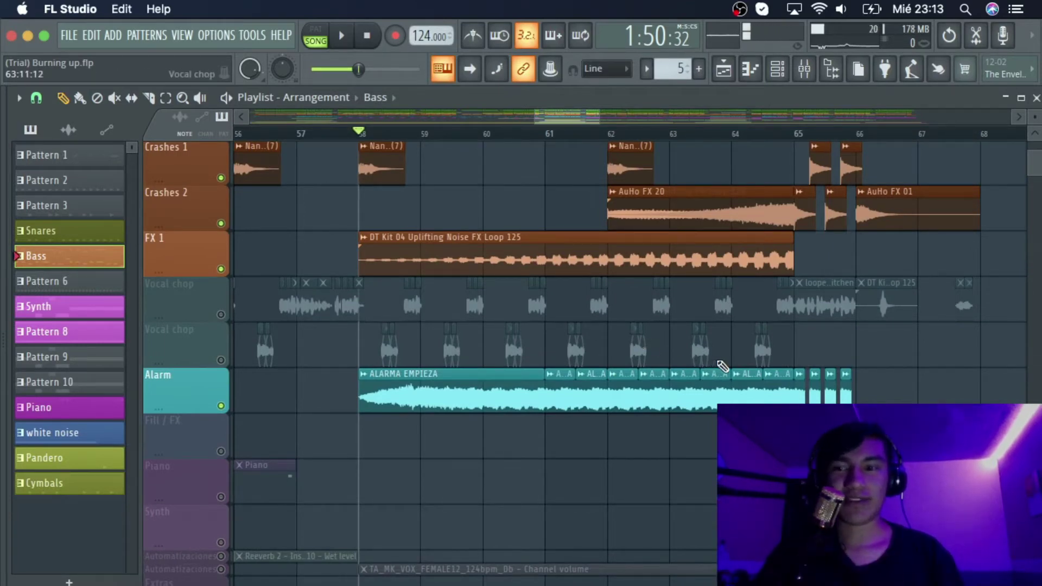
scroll(806, 371, up, 2)
scroll(803, 371, right, 3)
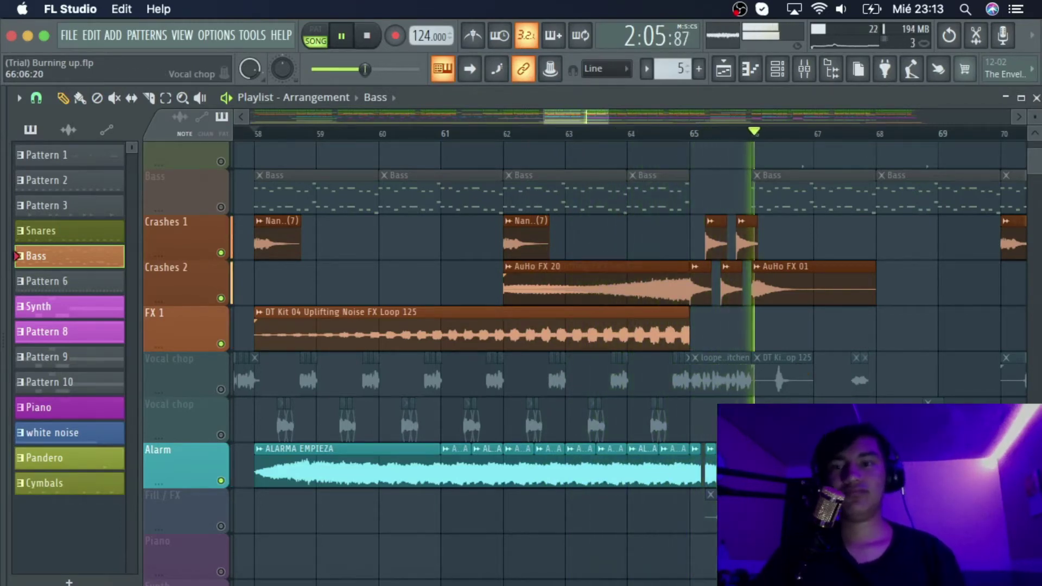
key(space)
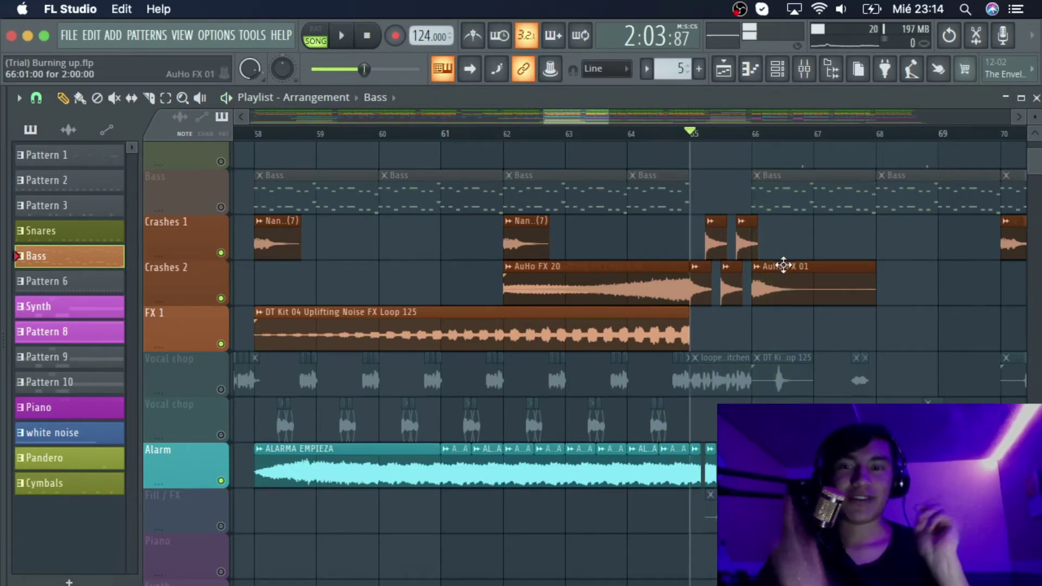
Step: Play the Alarm and Fill / FX tracks from bar 99, leading into the Gun FX One Shot clip
scroll(784, 265, up, 5)
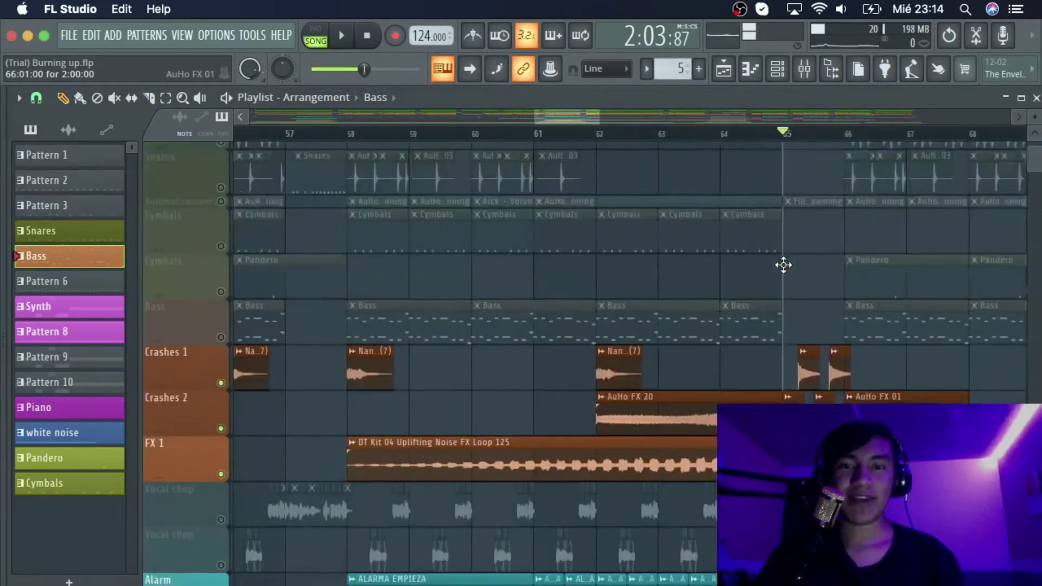
scroll(783, 265, down, 4)
scroll(784, 265, right, 8)
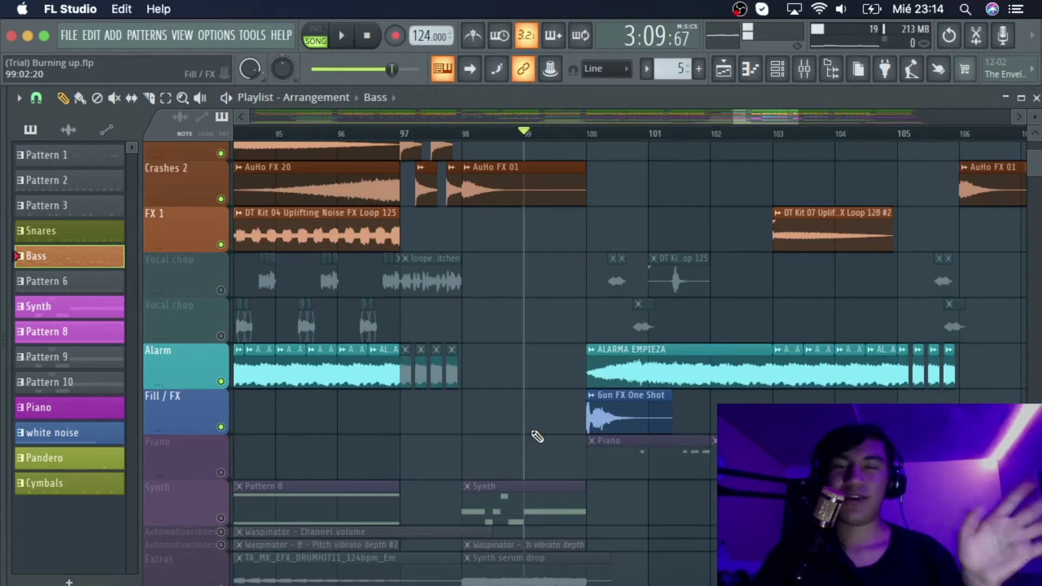
key(space)
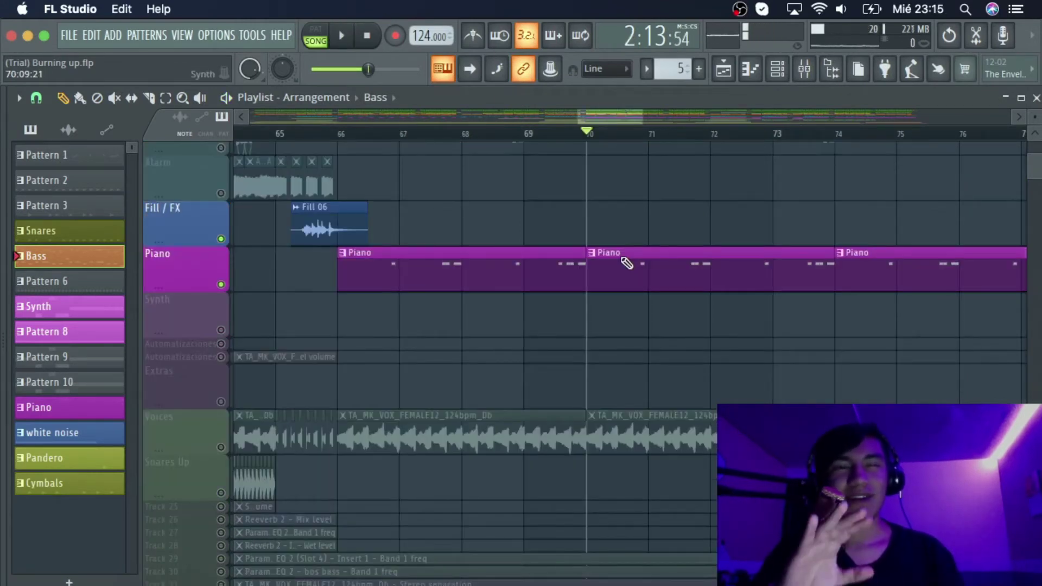
Step: Listen to the Piano track from bar 70 and place the playhead at bar 65, before the Fill 06 clip
key(space)
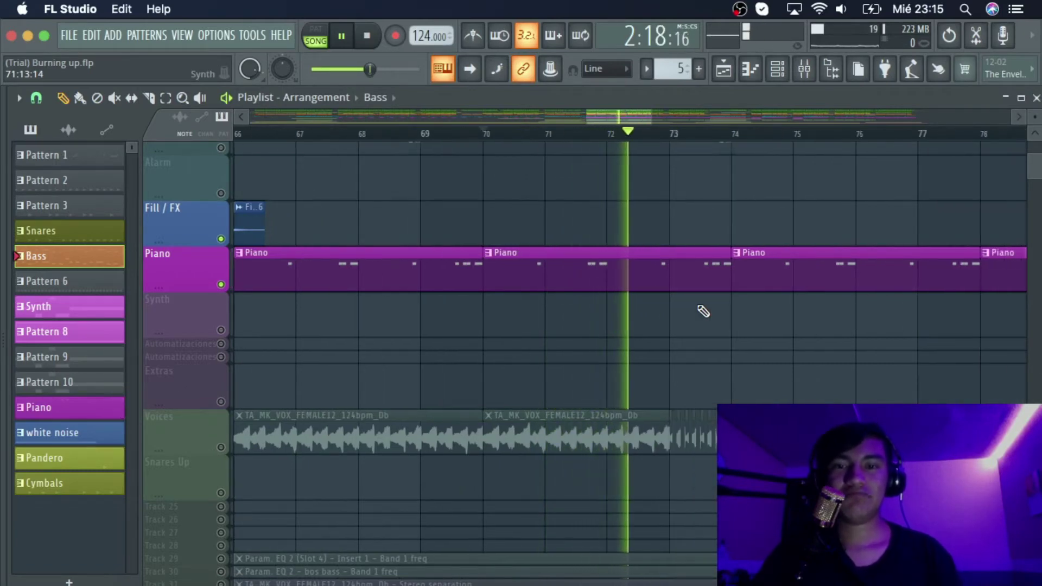
key(space)
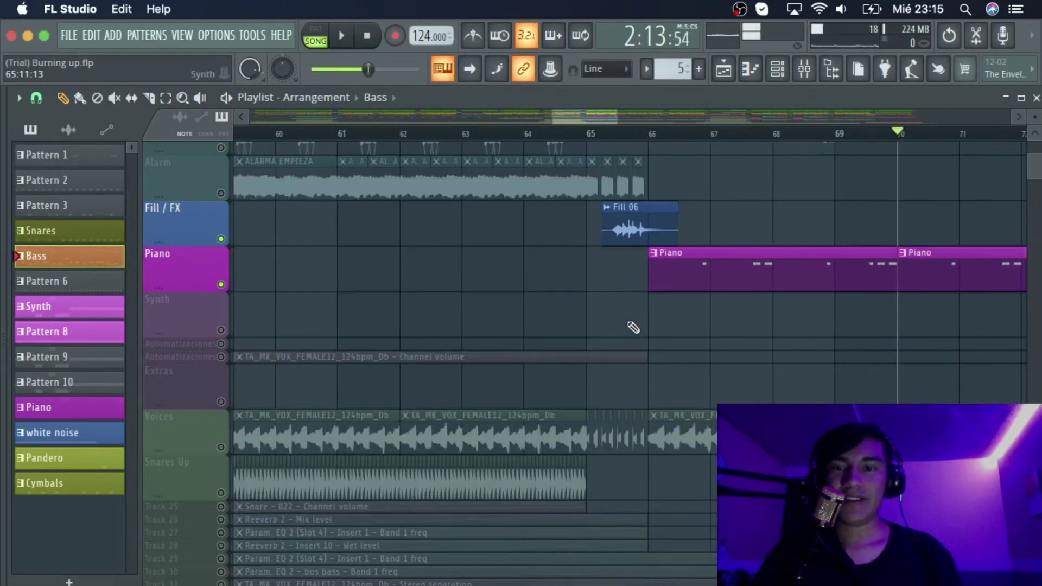
scroll(634, 328, up, 3)
scroll(633, 328, right, 3)
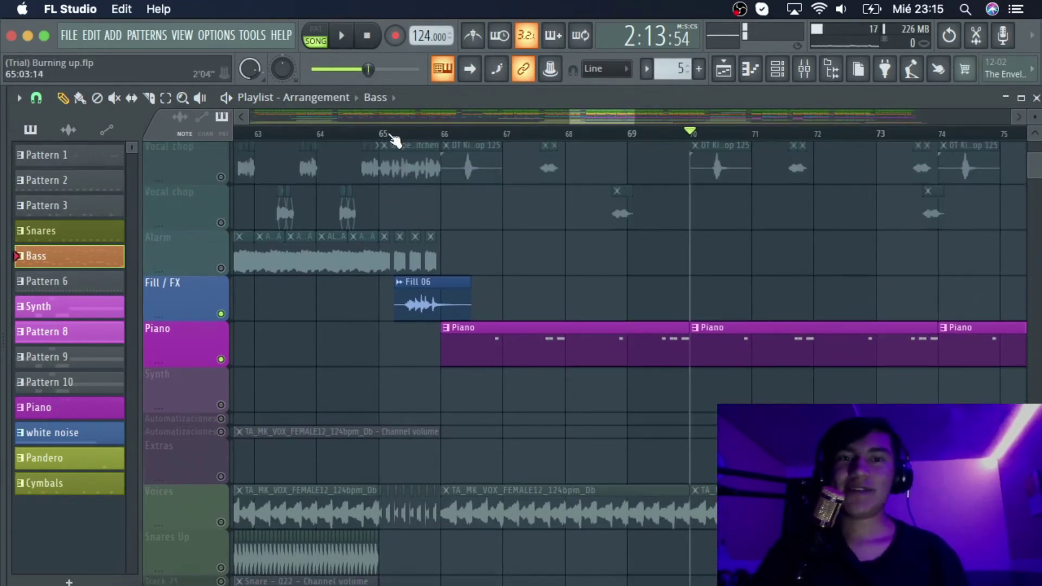
click(391, 136)
Step: Play the soloed Synth and Extras tracks from bar 98, where the Synth serum drop clip starts
scroll(597, 172, down, 8)
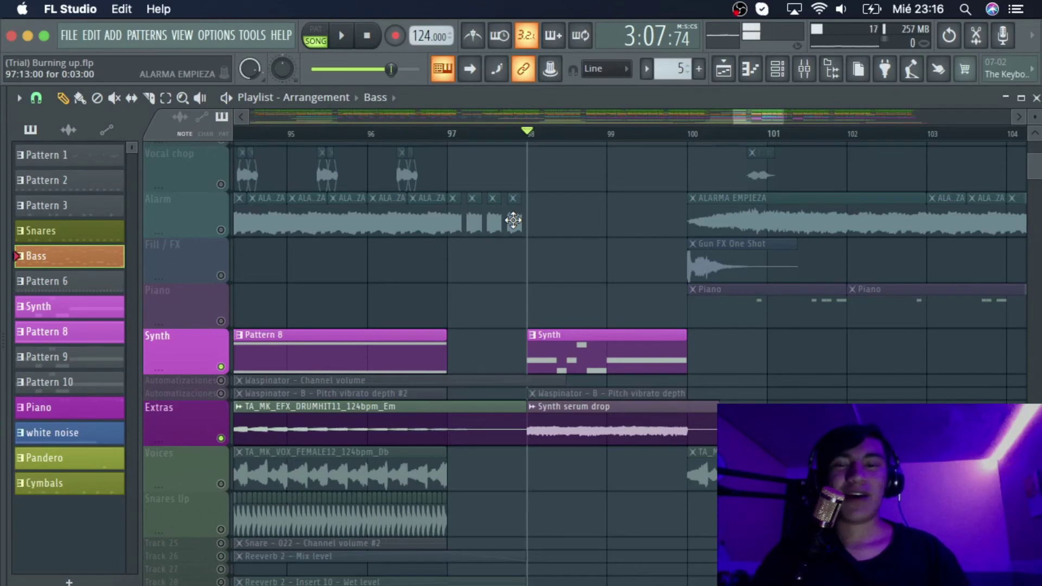
key(space)
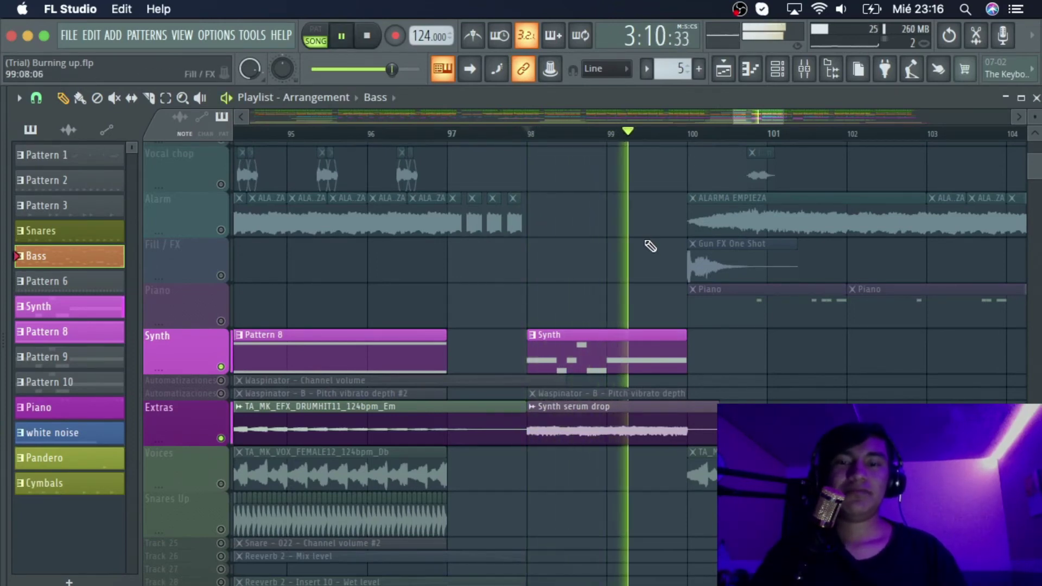
key(space)
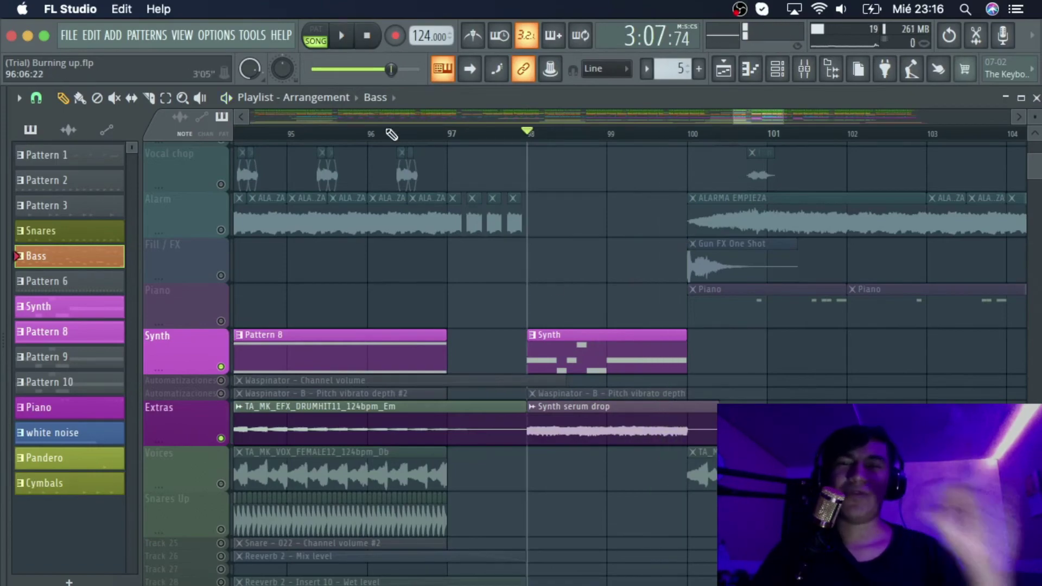
Step: Examine the tracks around bars 95 to 109, from the drums down to the automation clips on Tracks 25 to 31
drag(790, 117, 811, 129)
scroll(694, 205, up, 8)
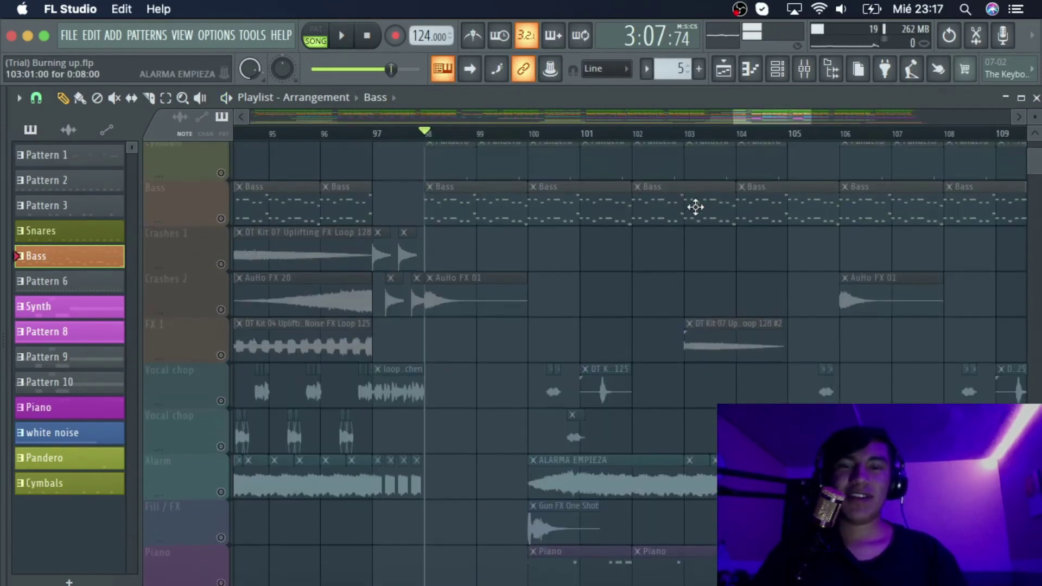
scroll(643, 264, down, 10)
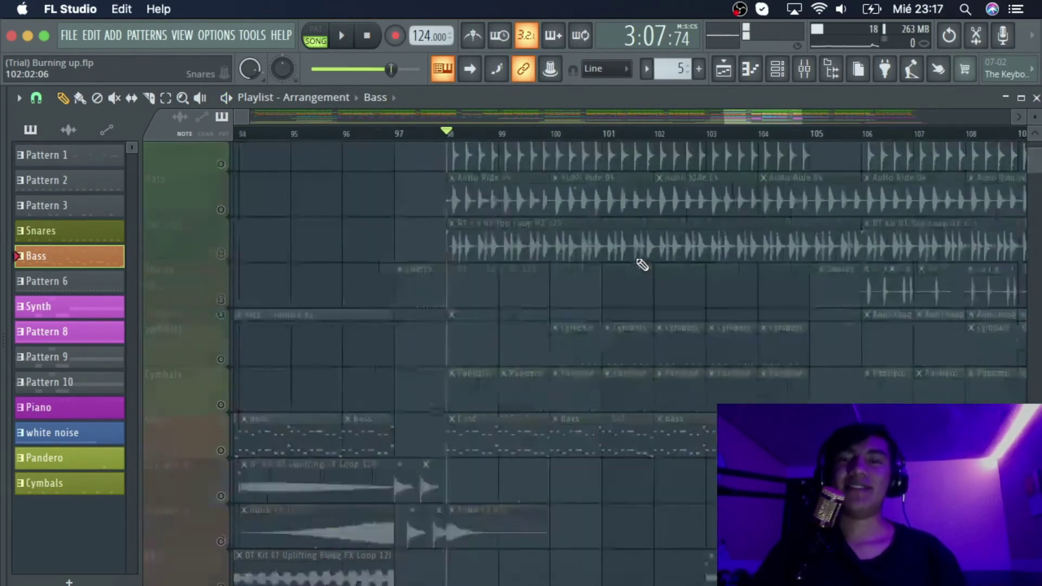
scroll(694, 291, down, 5)
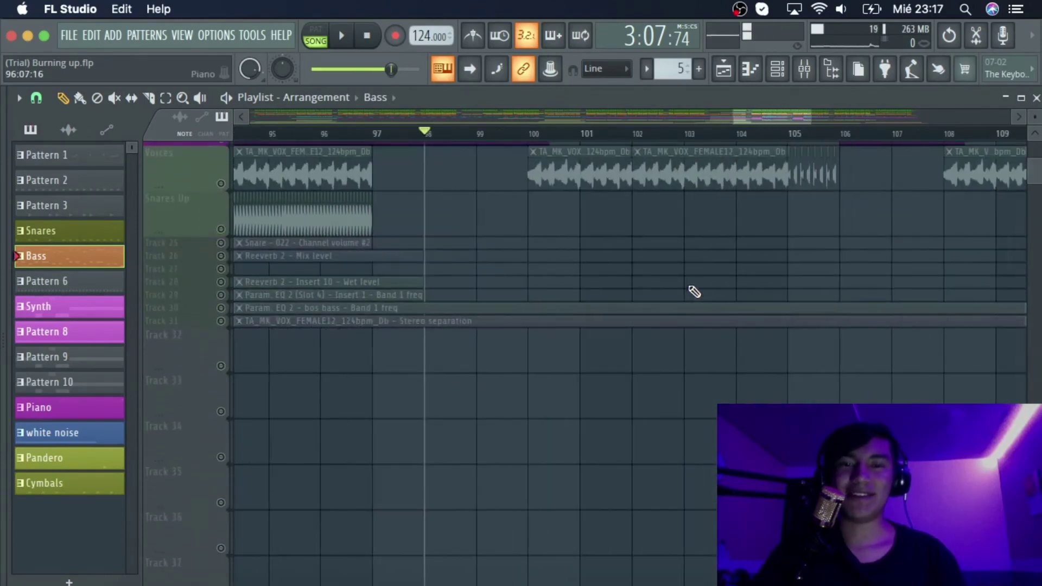
scroll(579, 352, up, 5)
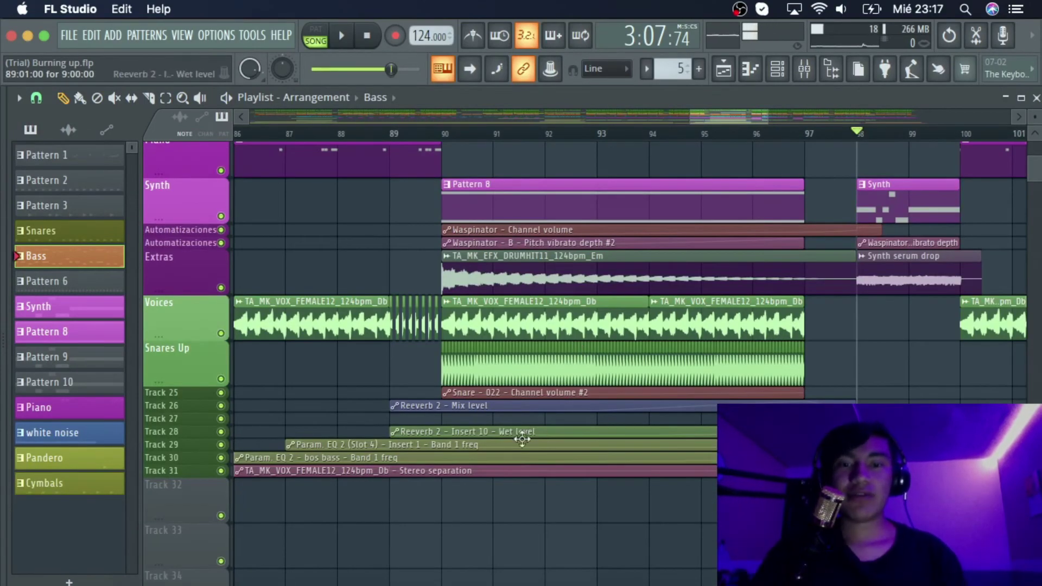
Step: Review the full arrangement with all tracks active and play it from bar 89
scroll(432, 458, down, 3)
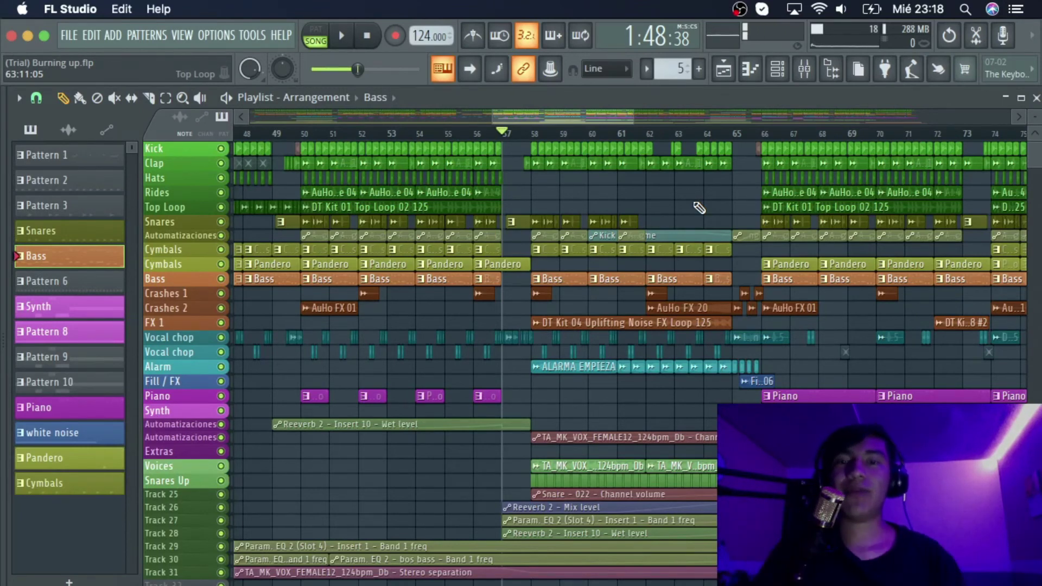
scroll(689, 250, right, 3)
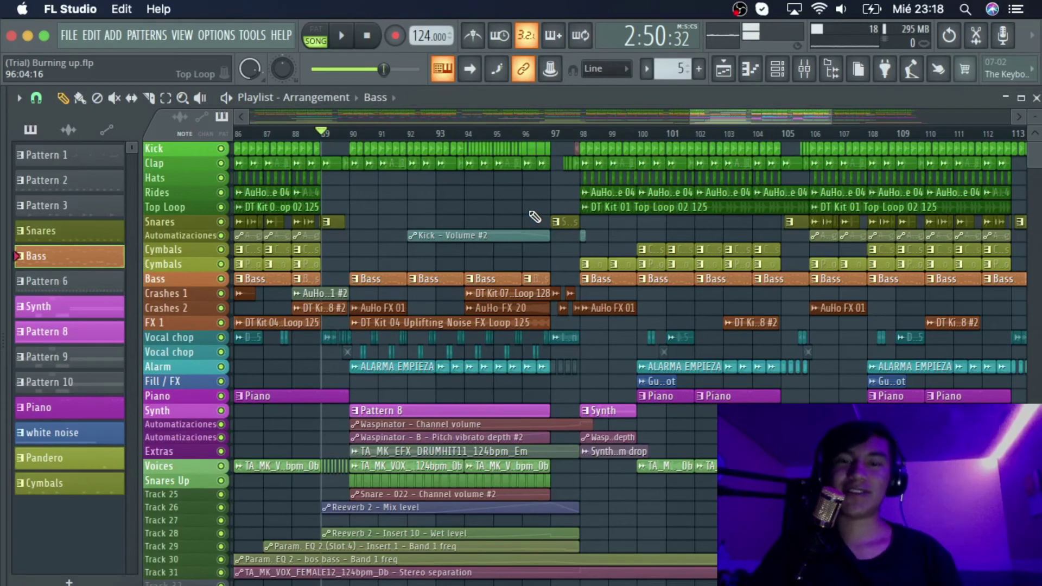
key(space)
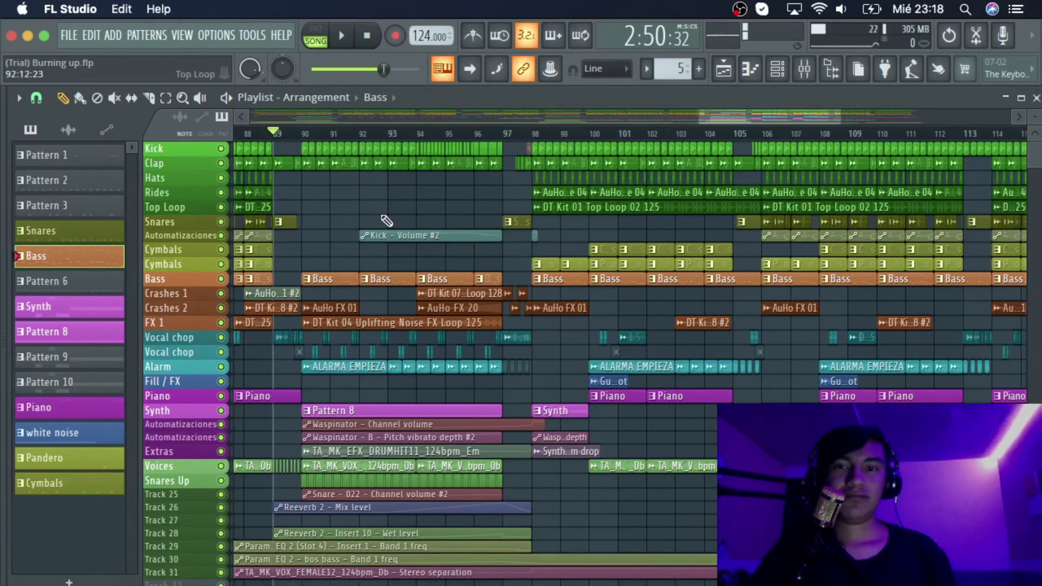